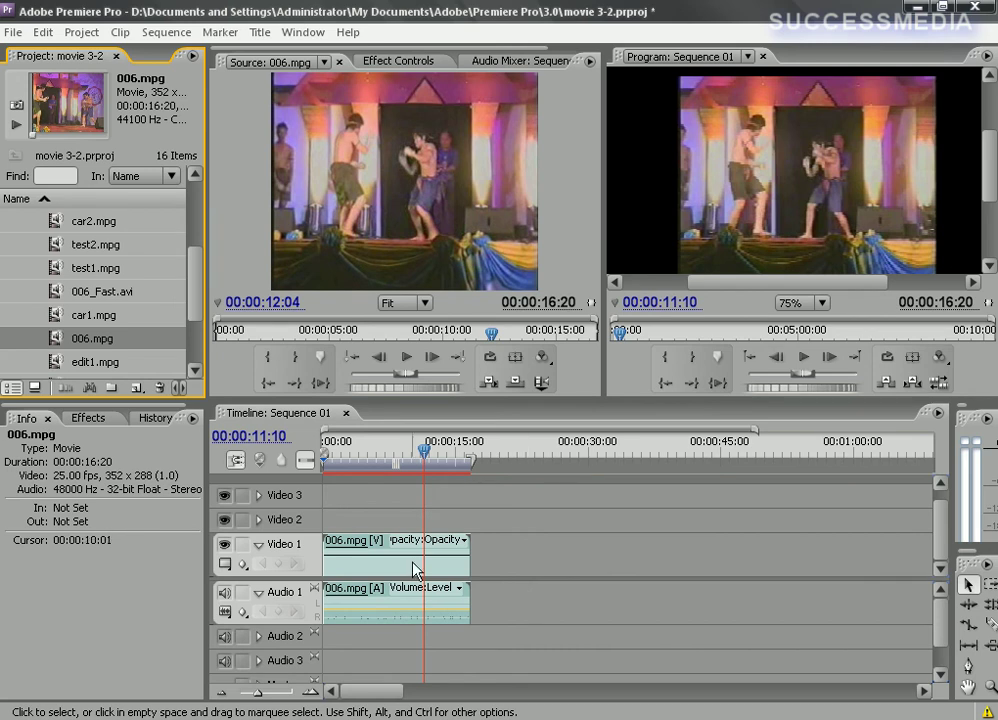
# Try Video 1's display styles in turn: first and last frames, first frame, all frames, name only.
pyautogui.moveTo(417, 570)
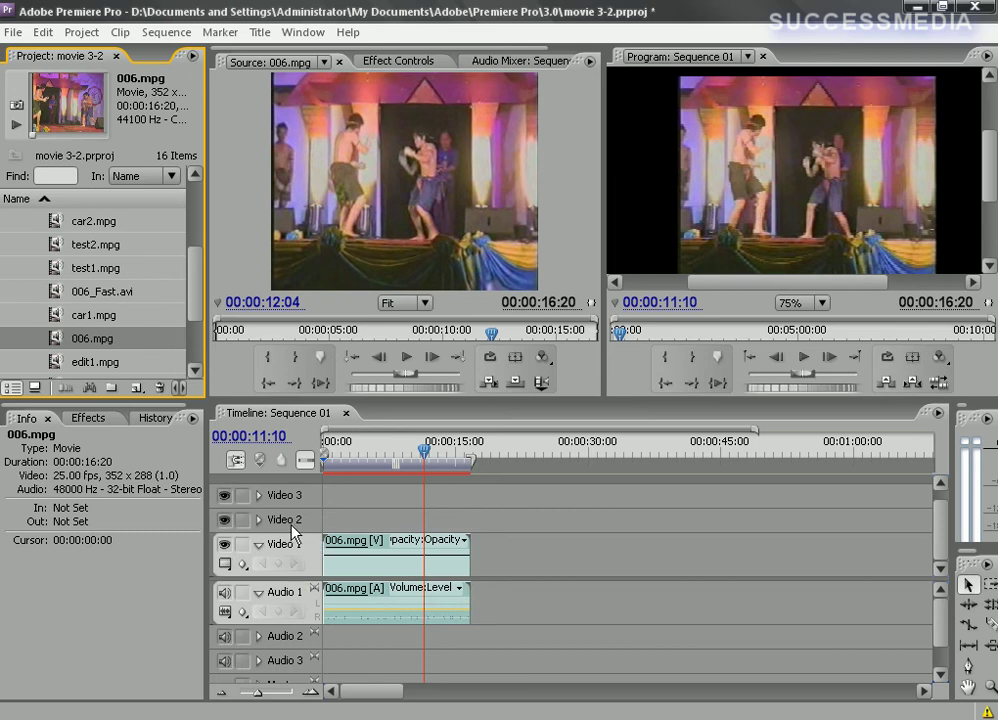
pyautogui.click(226, 566)
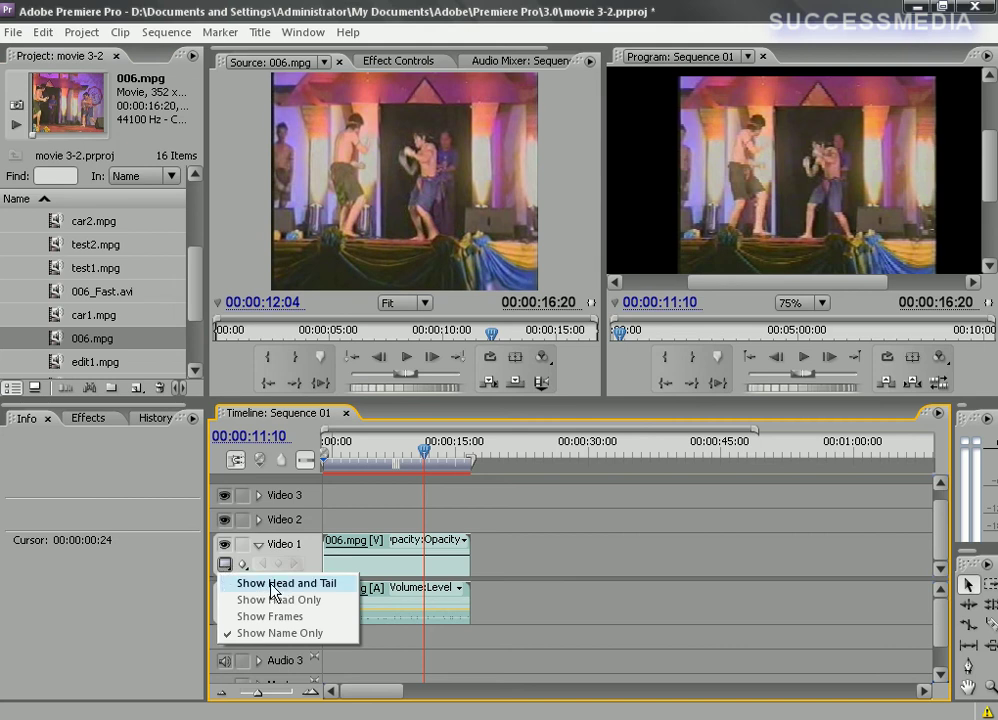
pyautogui.click(272, 583)
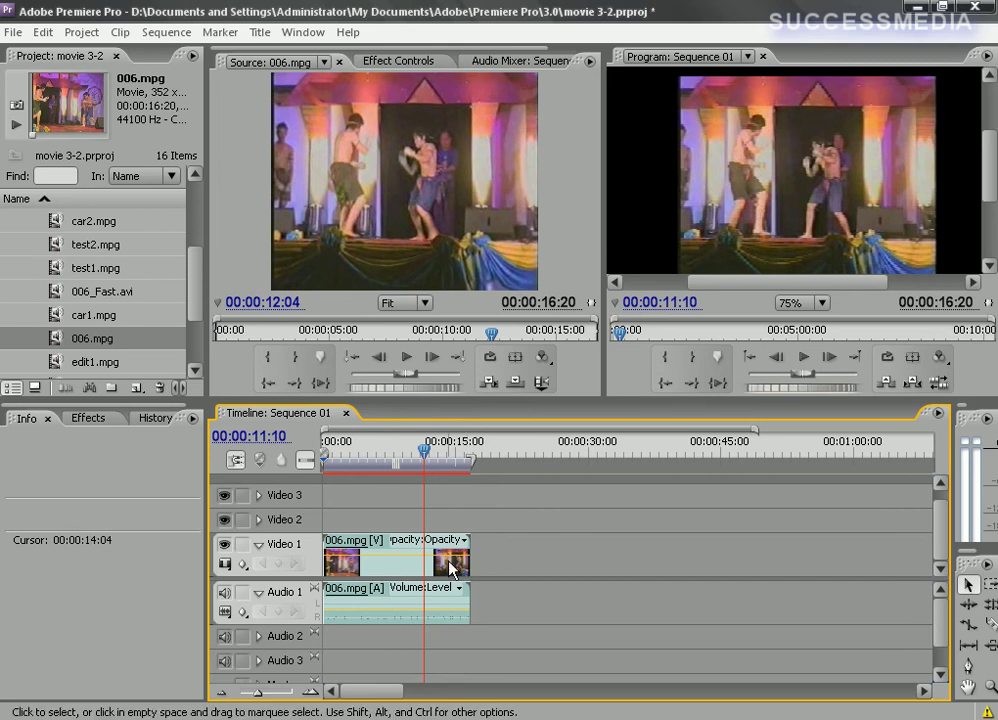
pyautogui.click(225, 564)
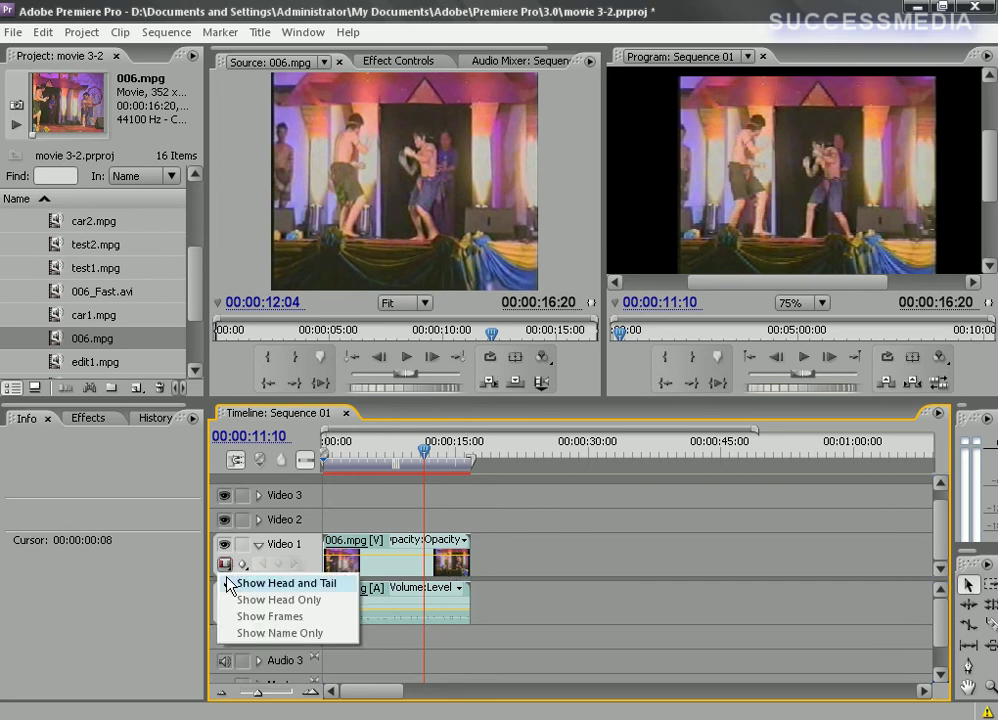
pyautogui.click(285, 601)
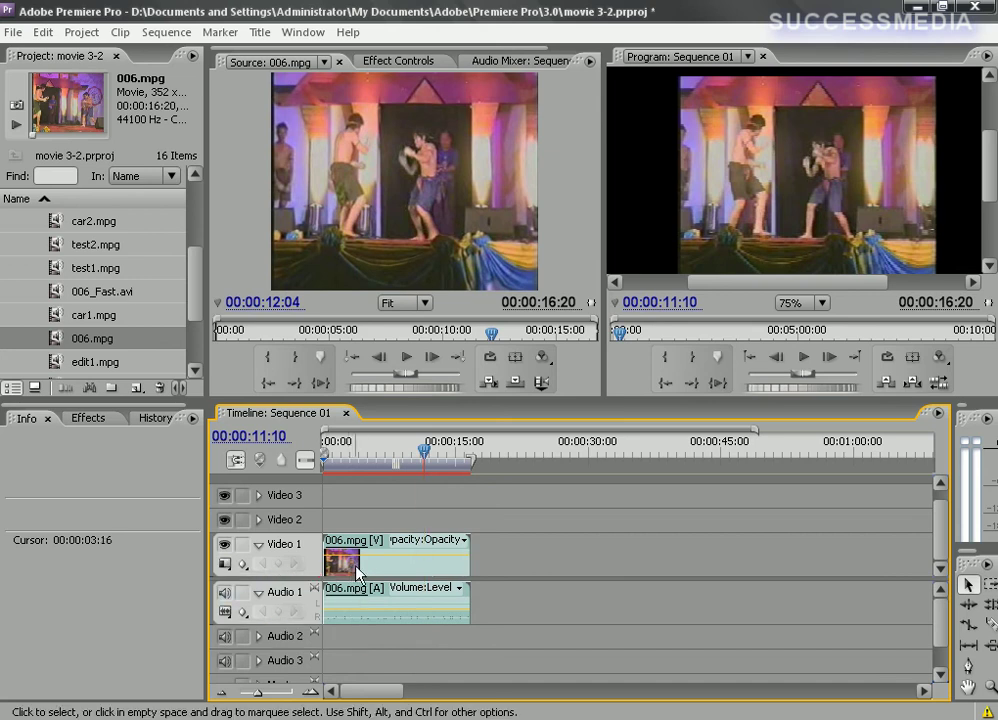
pyautogui.click(225, 565)
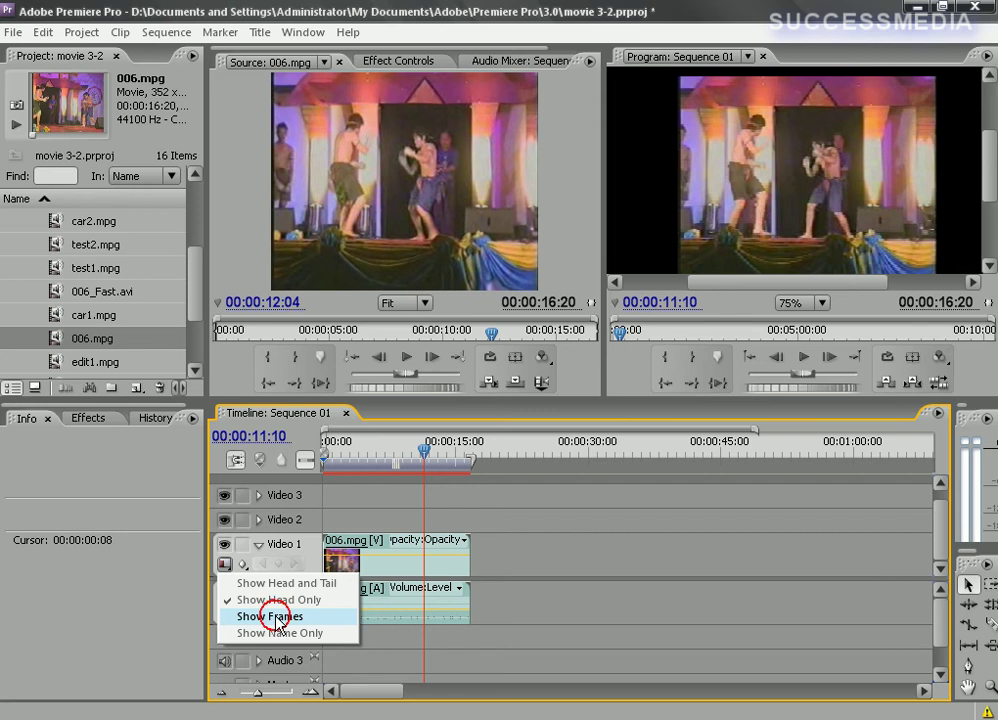
pyautogui.click(279, 618)
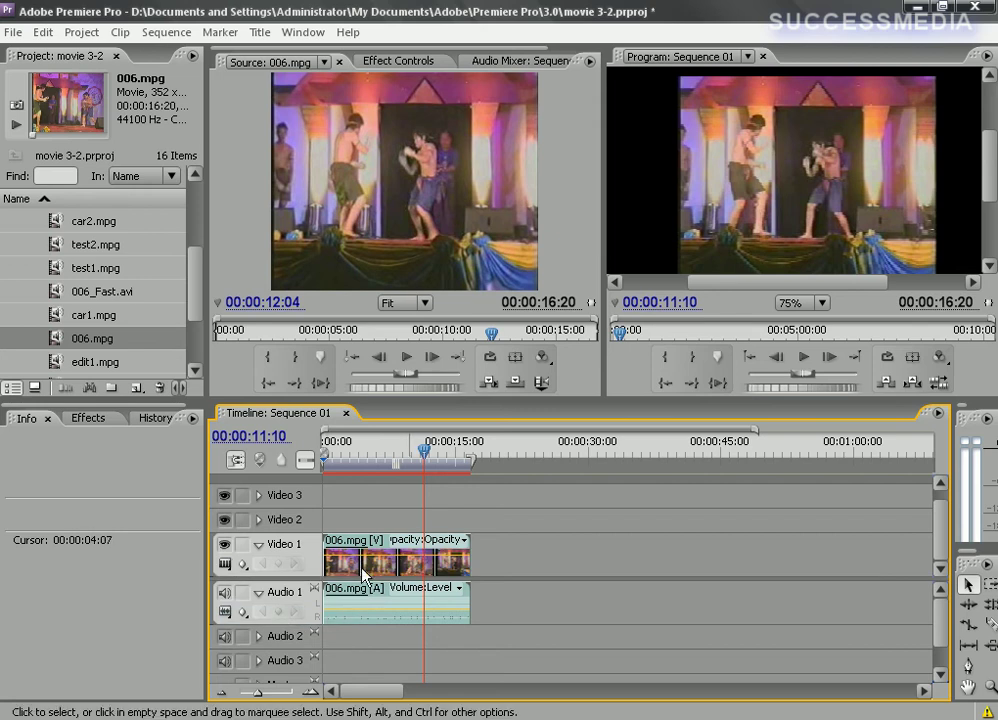
pyautogui.click(225, 566)
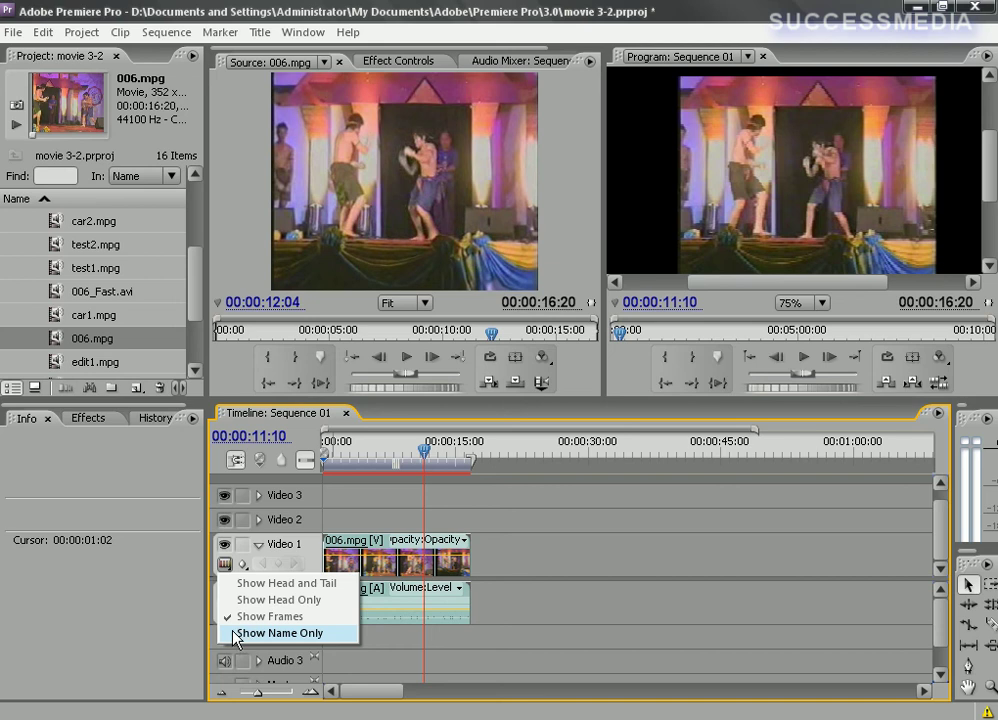
pyautogui.click(235, 633)
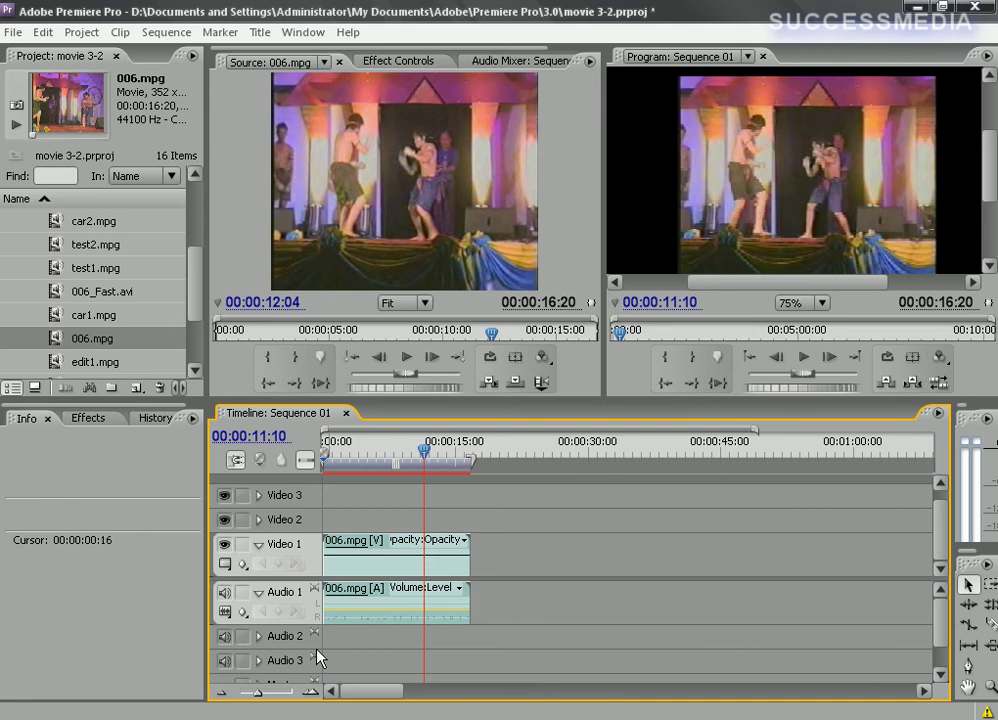
# Zoom the timeline in, set Video 1 to Show Frames, then zoom back out.
pyautogui.moveTo(261, 698); pyautogui.dragTo(269, 699)
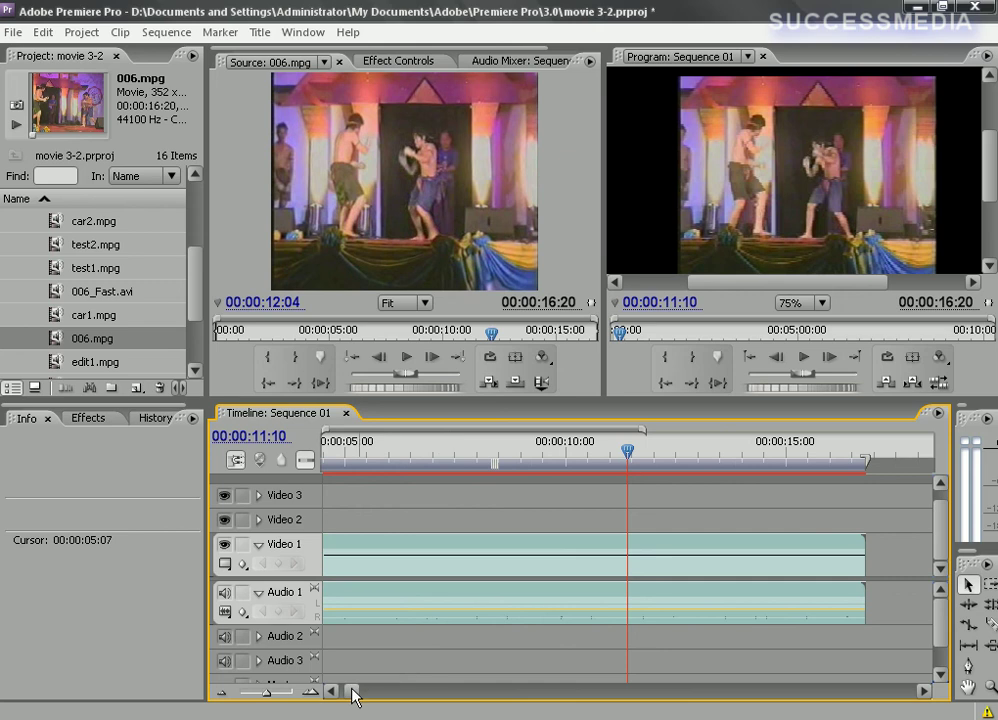
pyautogui.moveTo(357, 692); pyautogui.dragTo(331, 695)
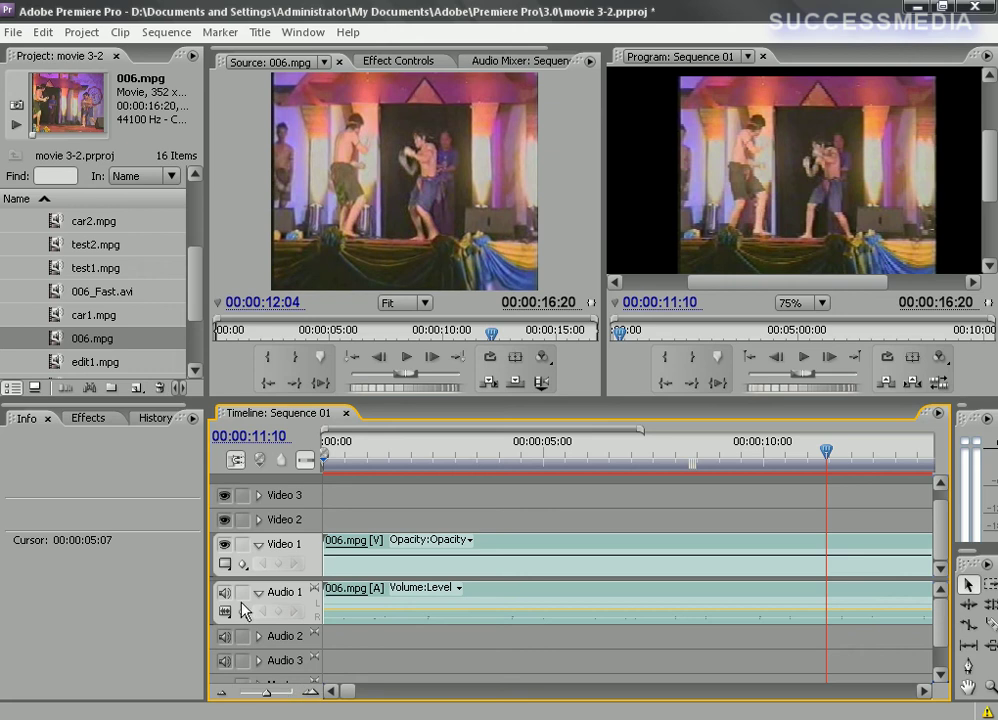
pyautogui.click(224, 566)
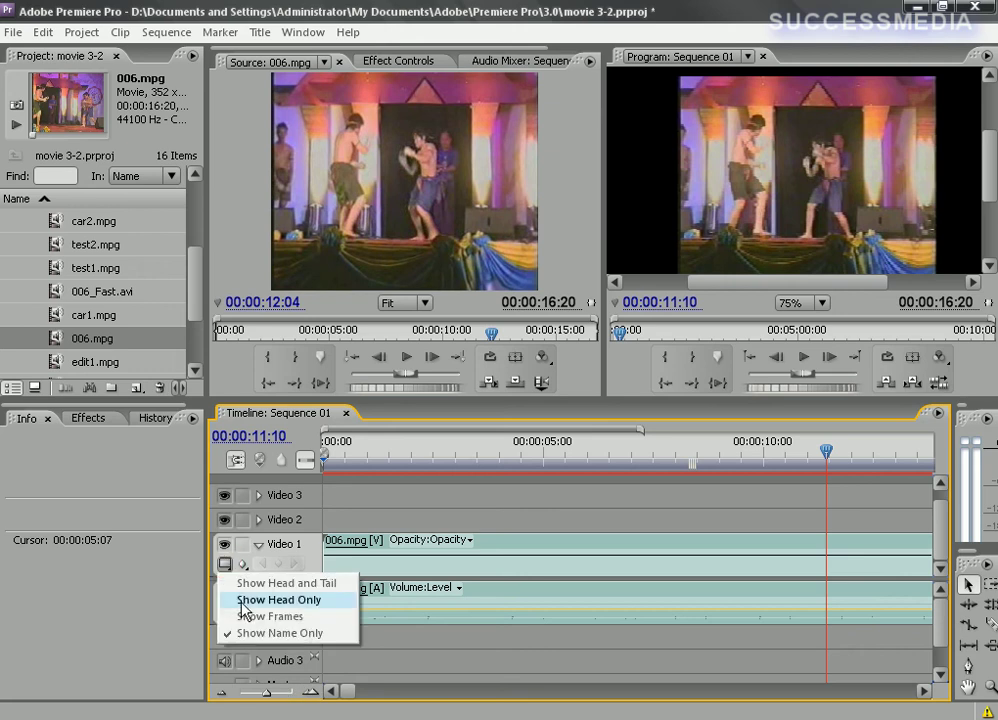
pyautogui.click(252, 615)
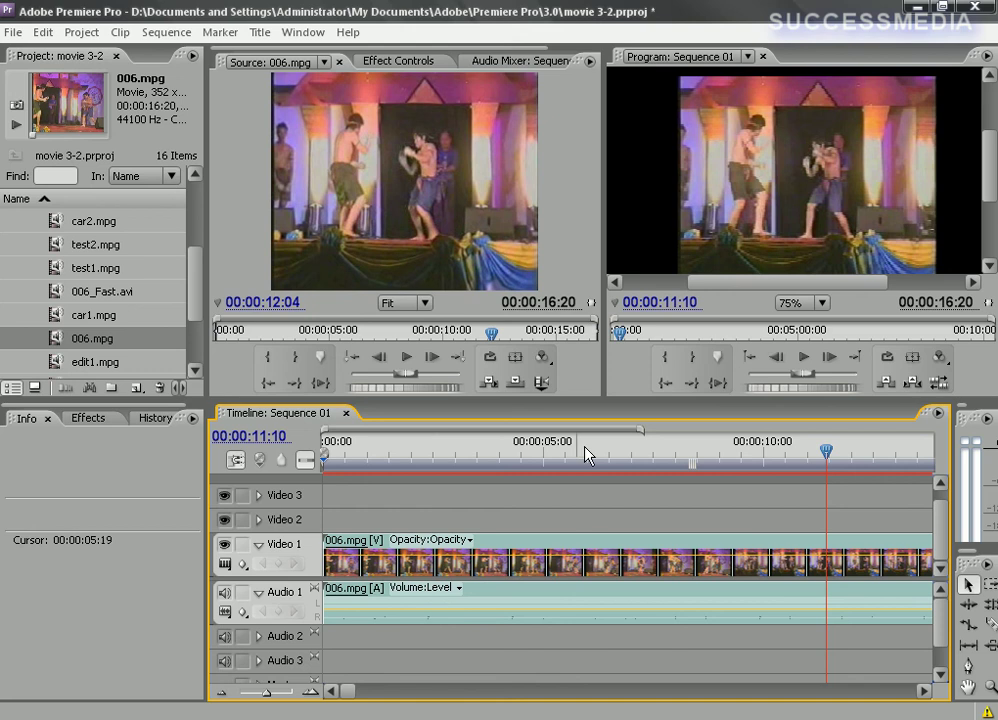
pyautogui.moveTo(641, 437)
pyautogui.mouseDown()
pyautogui.moveTo(788, 437)
pyautogui.moveTo(697, 437)
pyautogui.moveTo(715, 437)
pyautogui.mouseUp()
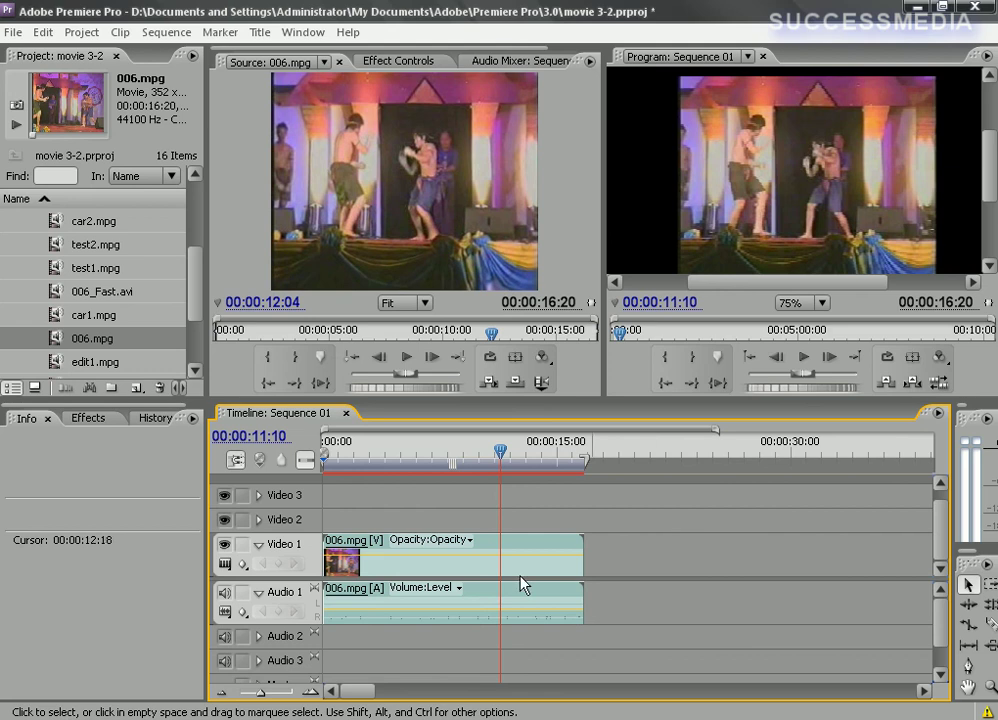
# Set the 006.mpg clip's Speed/Duration to 126%, shortening it to 00:00:13:08.
pyautogui.click(450, 566)
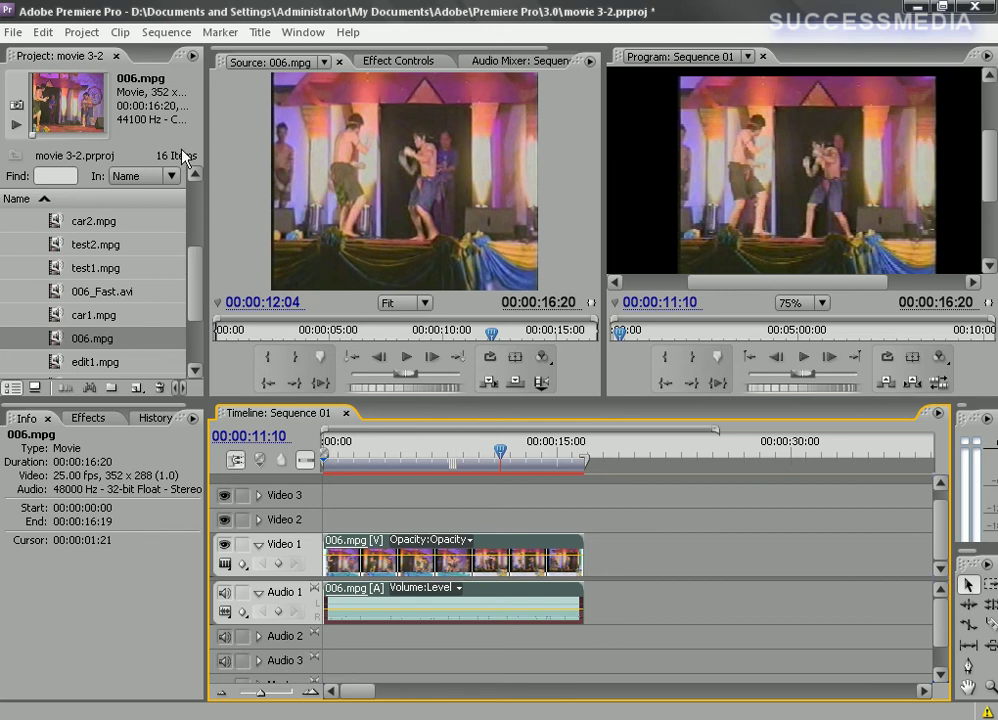
pyautogui.click(120, 32)
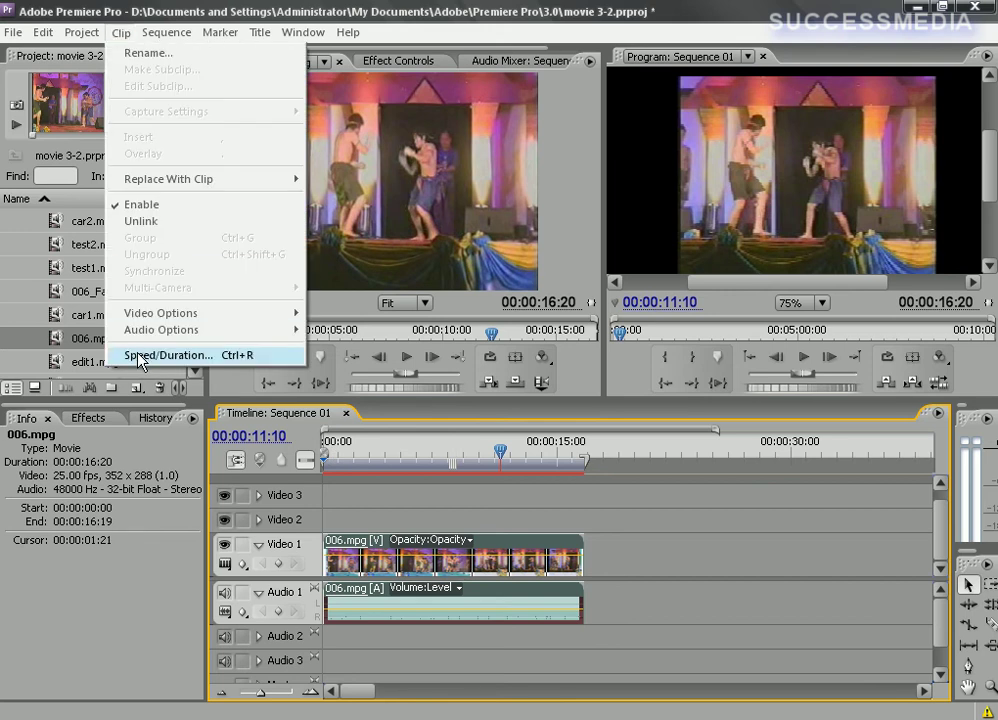
pyautogui.click(255, 357)
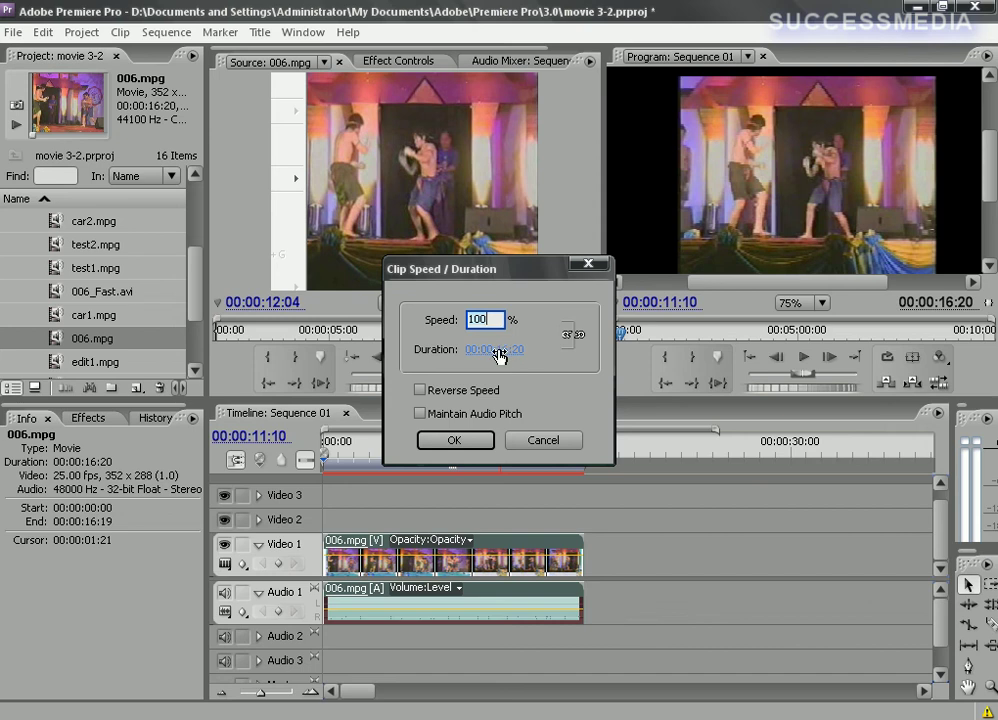
pyautogui.click(573, 336)
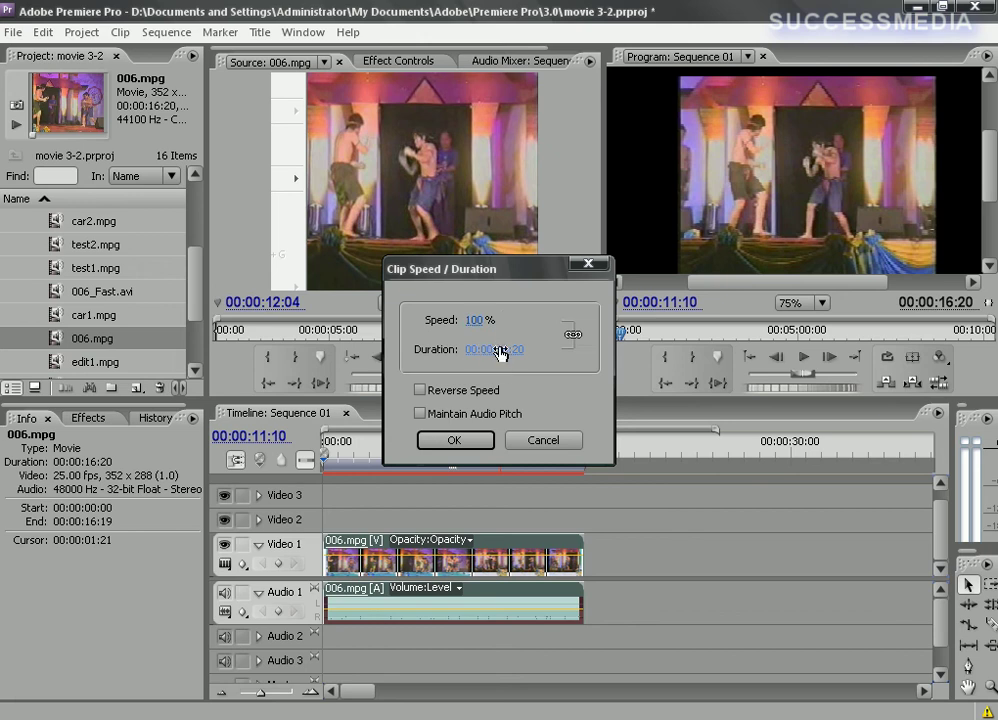
pyautogui.moveTo(500, 352); pyautogui.dragTo(506, 320)
pyautogui.click(476, 321)
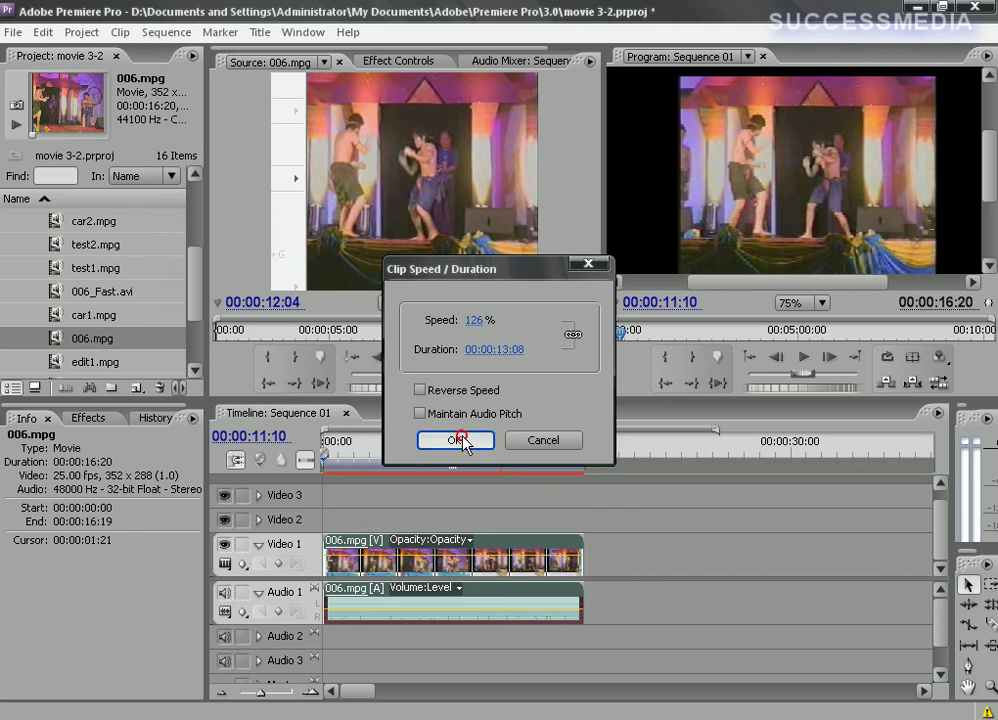
pyautogui.click(453, 440)
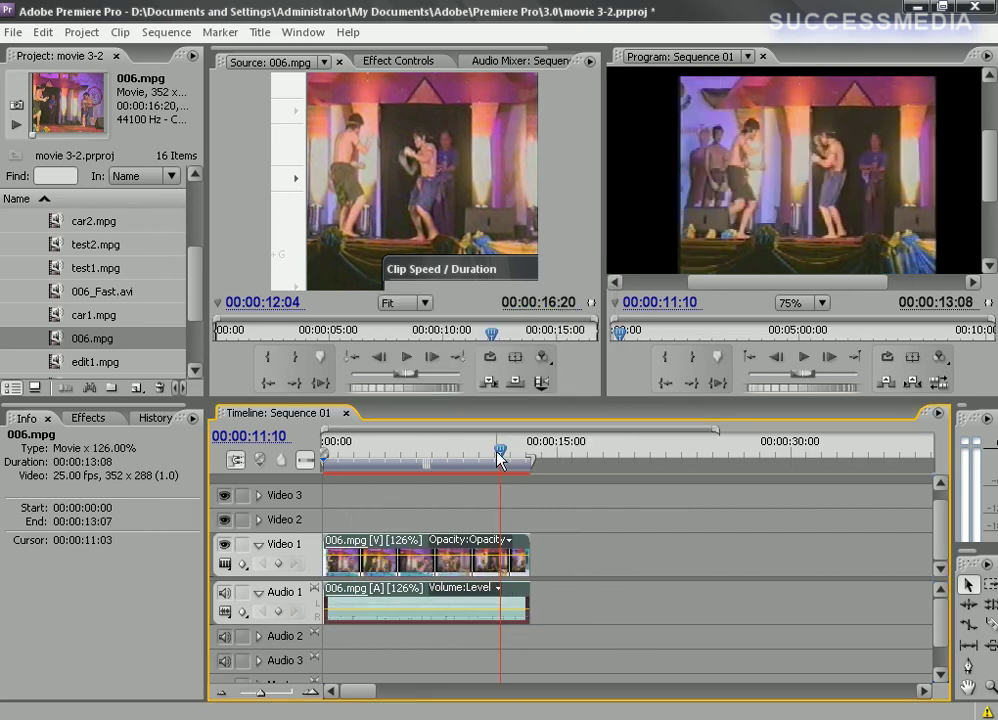
# Rewind the playhead to the sequence start and preview the 126% clip.
pyautogui.moveTo(423, 455); pyautogui.dragTo(307, 463)
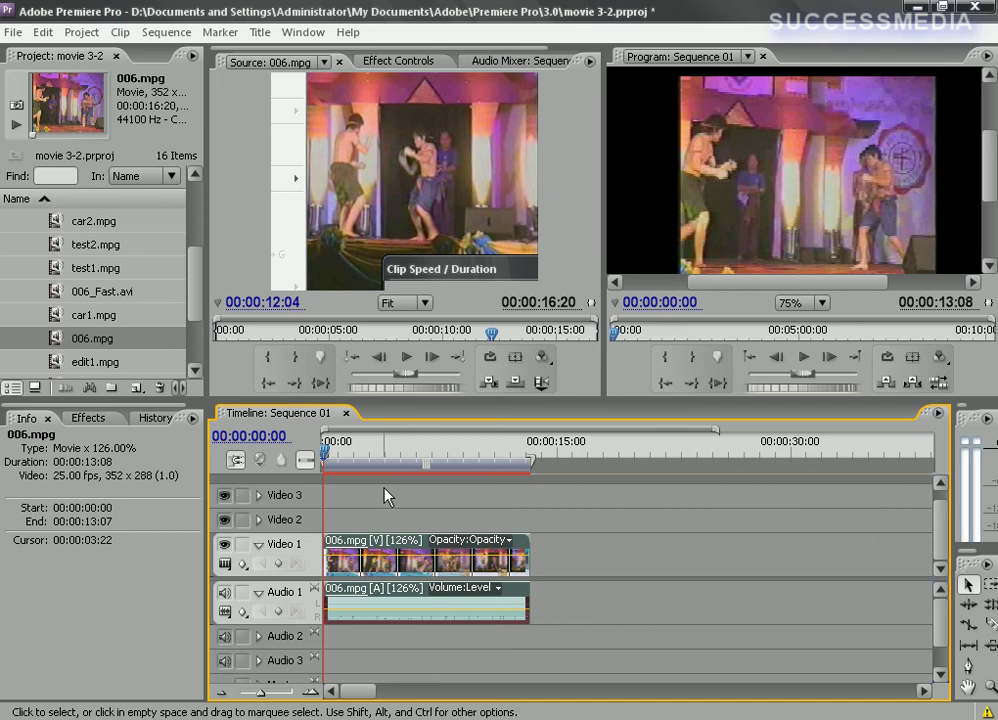
pyautogui.press('space')
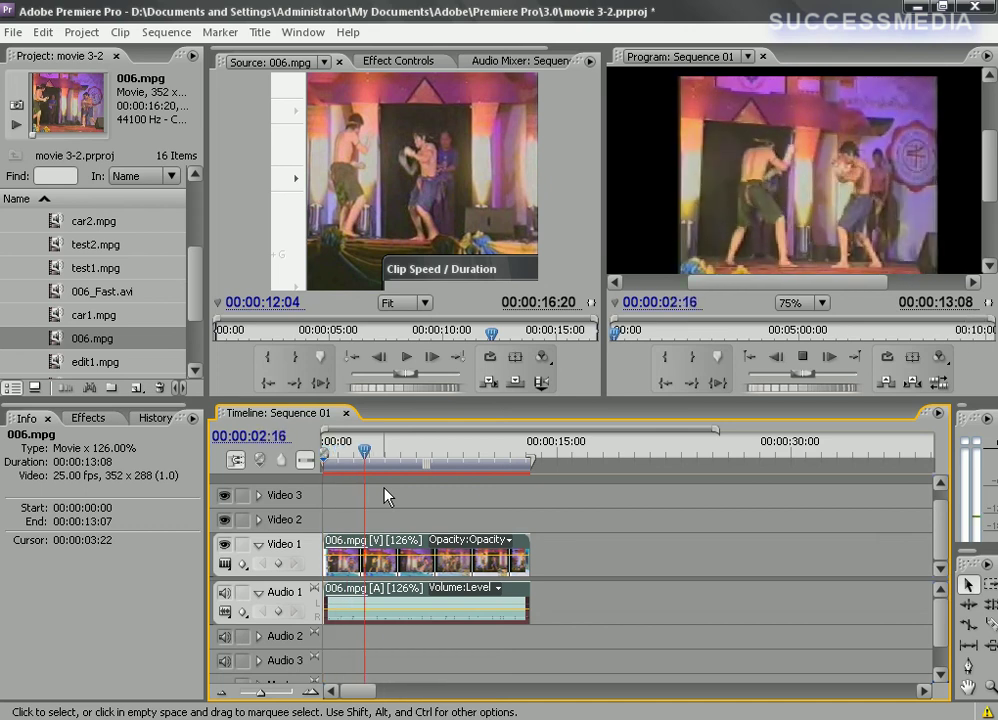
pyautogui.press('space')
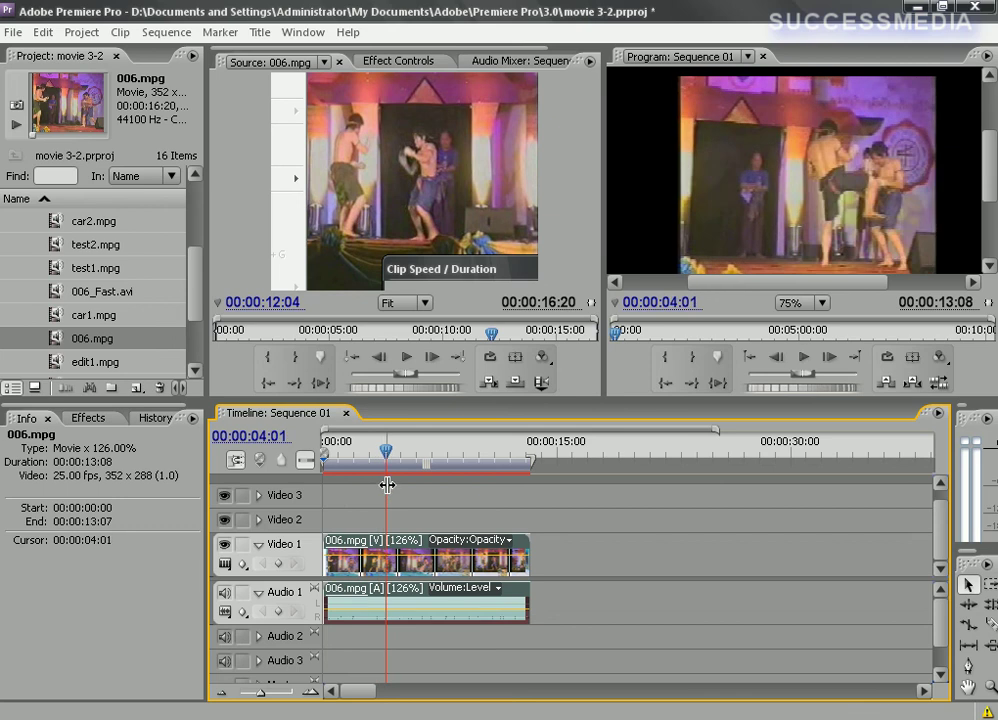
# Turn on Reverse Speed in the clip's Speed/Duration settings and play the reversed sequence.
pyautogui.click(118, 32)
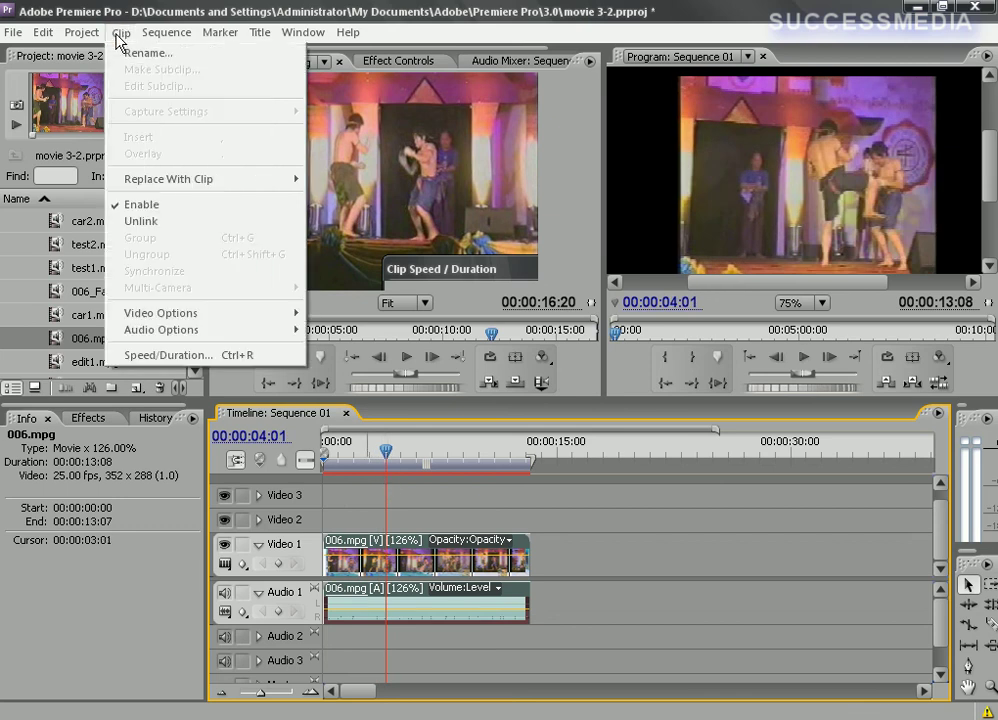
pyautogui.click(166, 355)
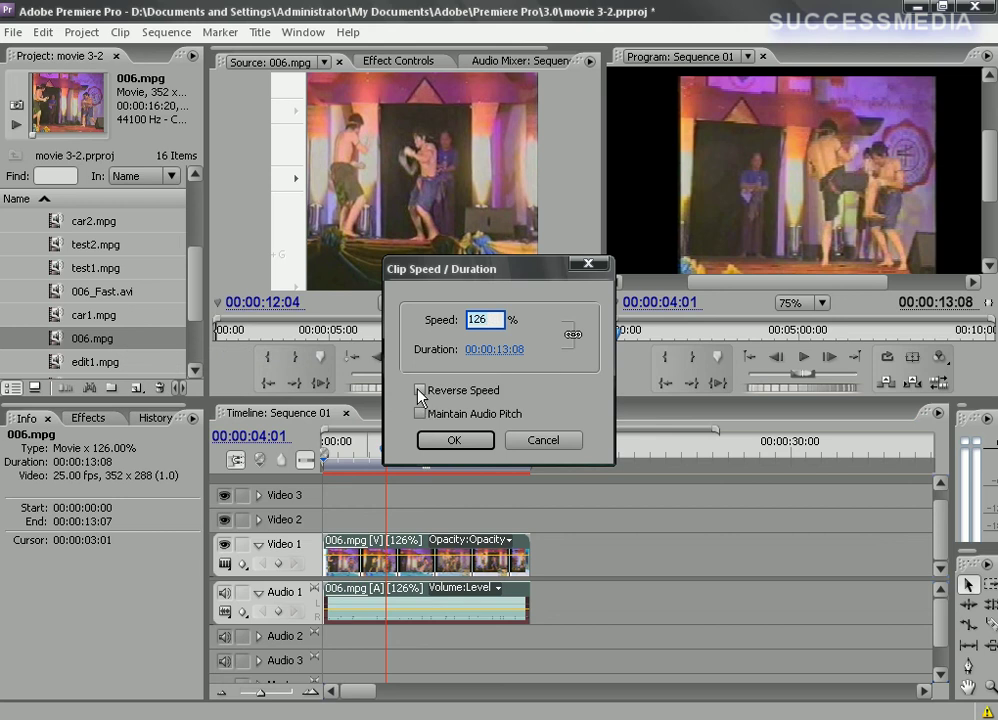
pyautogui.click(420, 390)
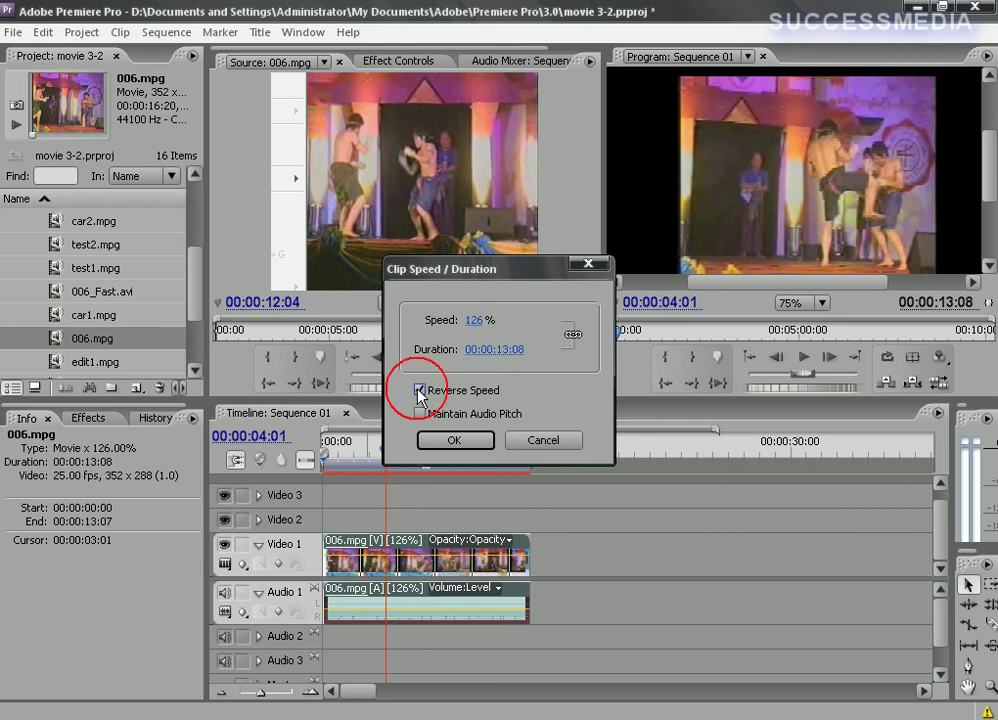
pyautogui.click(454, 442)
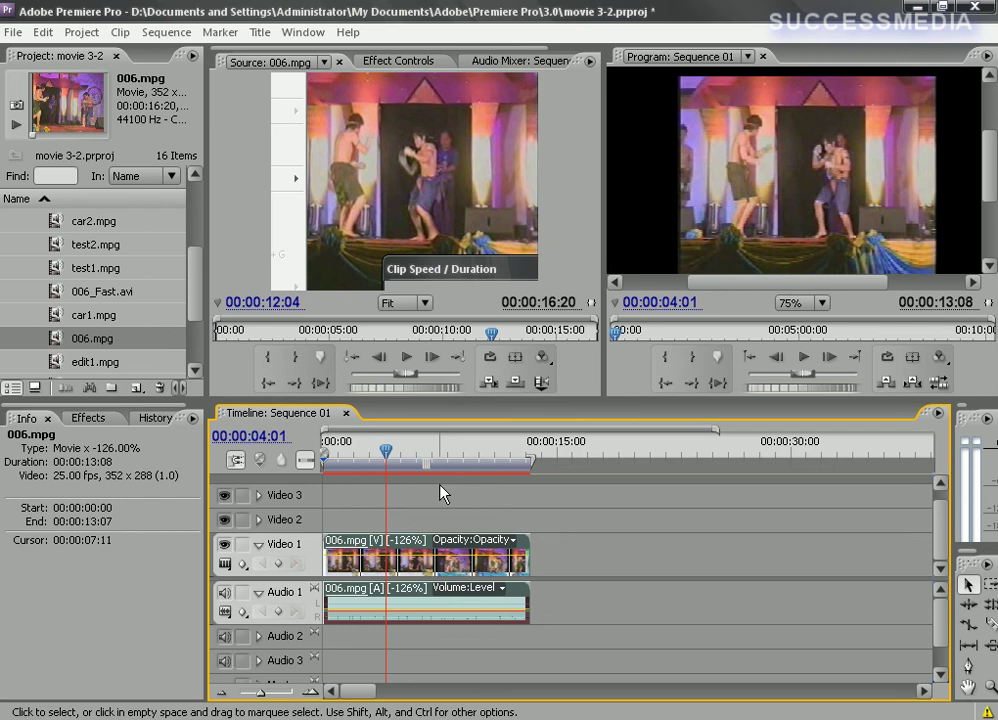
pyautogui.press('space')
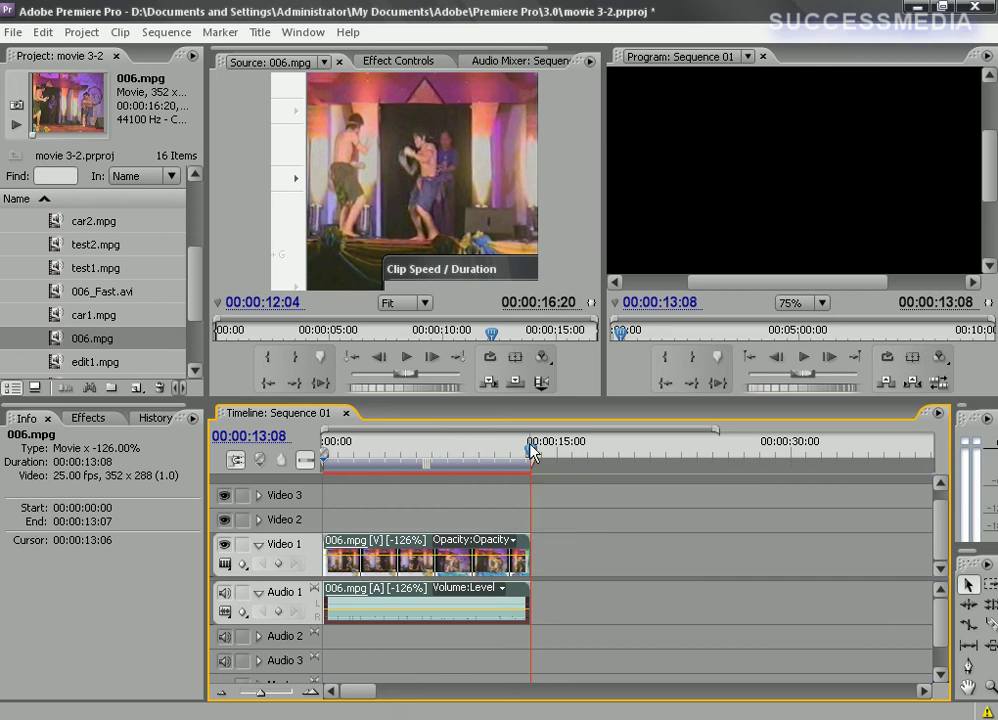
# Move the playhead to 00:00:09:09, dismiss the Clip menu, and select all 006.mpg clips.
pyautogui.moveTo(531, 452); pyautogui.dragTo(470, 452)
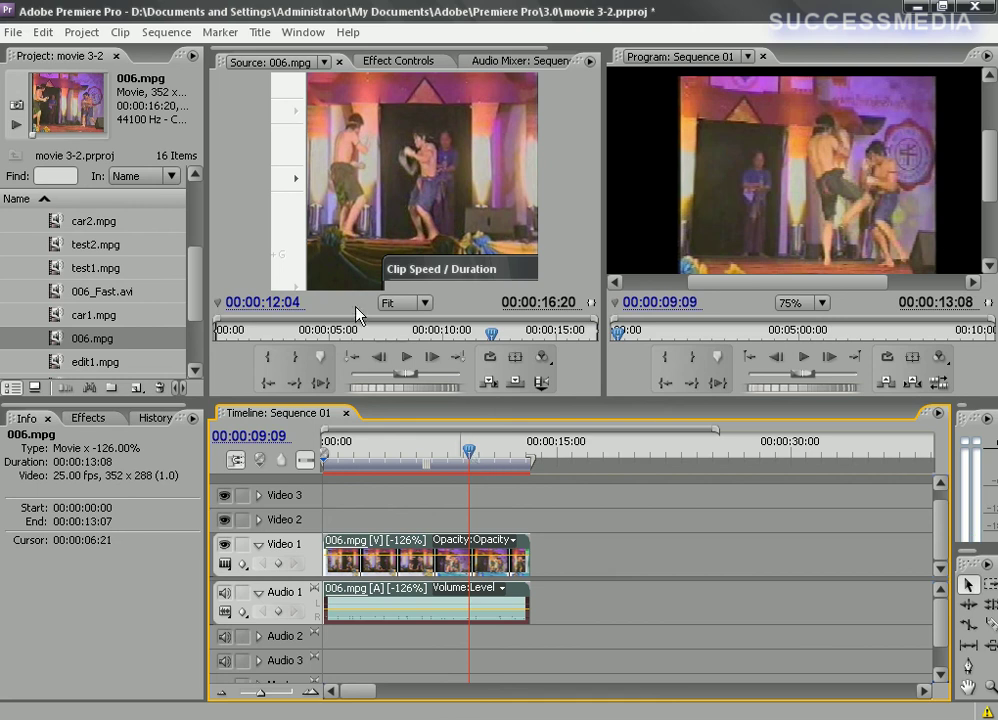
pyautogui.click(375, 264)
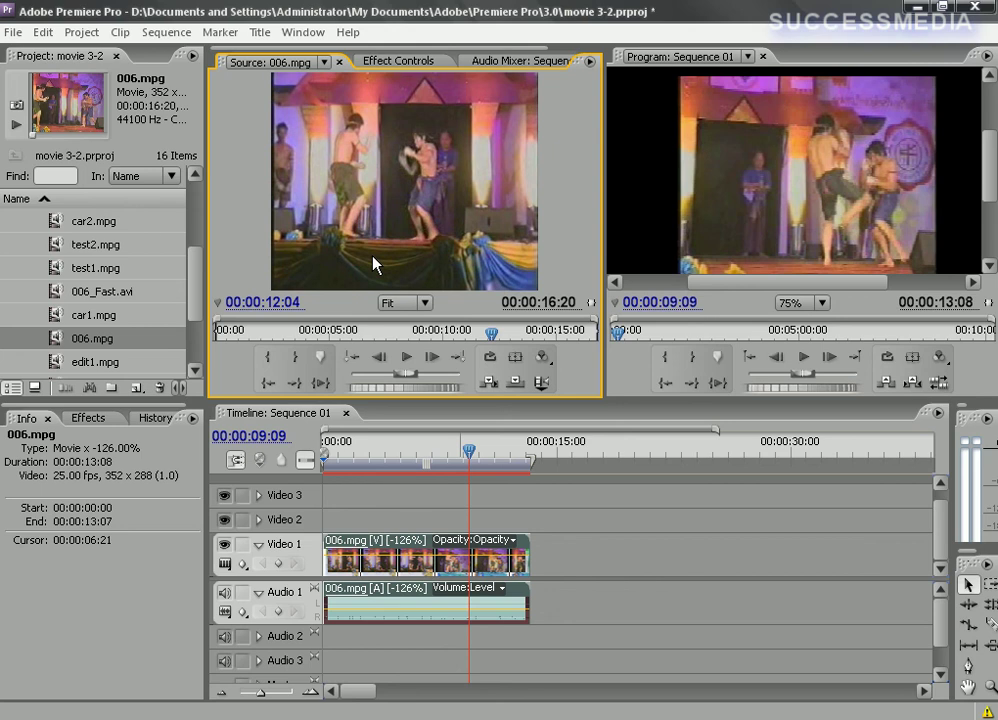
pyautogui.click(119, 33)
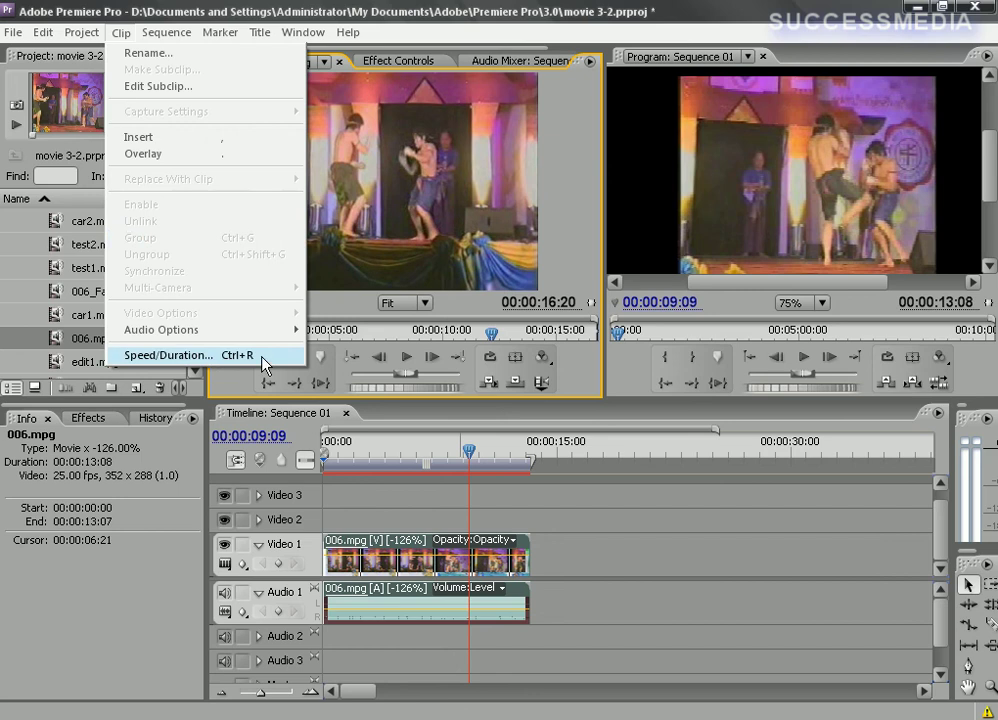
pyautogui.click(553, 514)
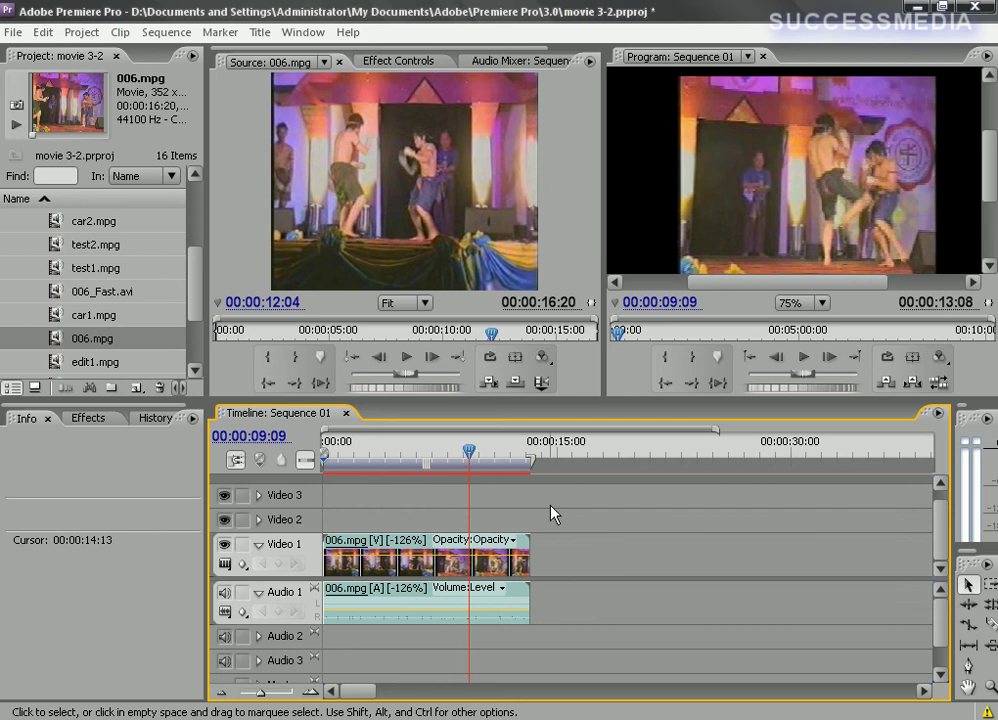
pyautogui.hotkey('ctrl', 'a')
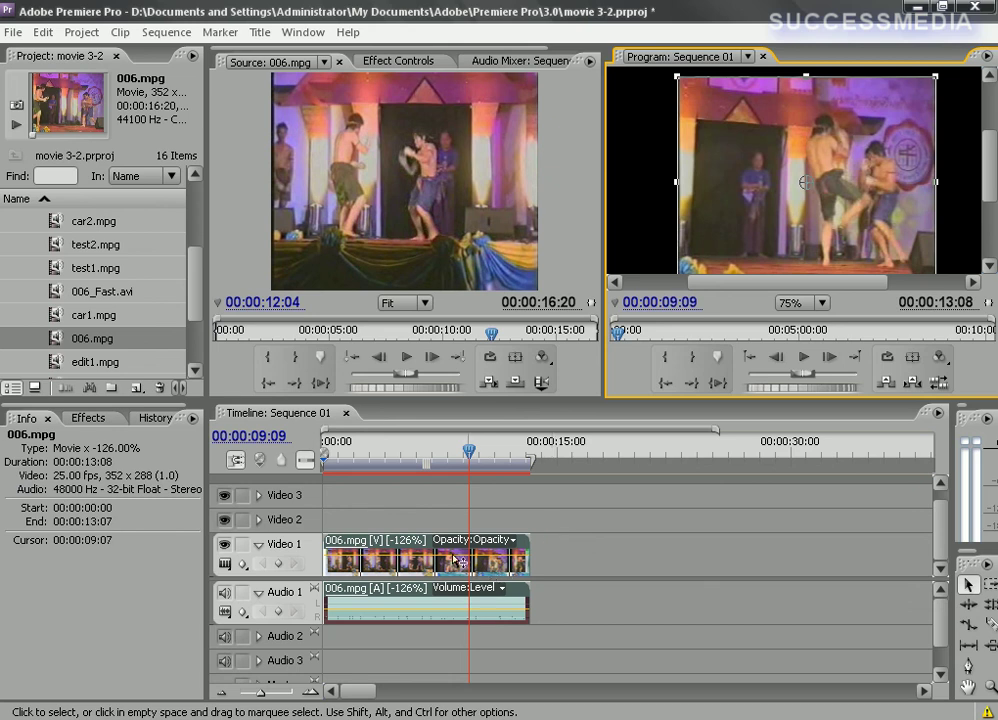
# Slide the 006.mpg clip to start near 00:00:05:17 and unlink its video from its audio.
pyautogui.moveTo(458, 561)
pyautogui.mouseDown()
pyautogui.moveTo(683, 565)
pyautogui.moveTo(482, 566)
pyautogui.moveTo(657, 590)
pyautogui.mouseUp()
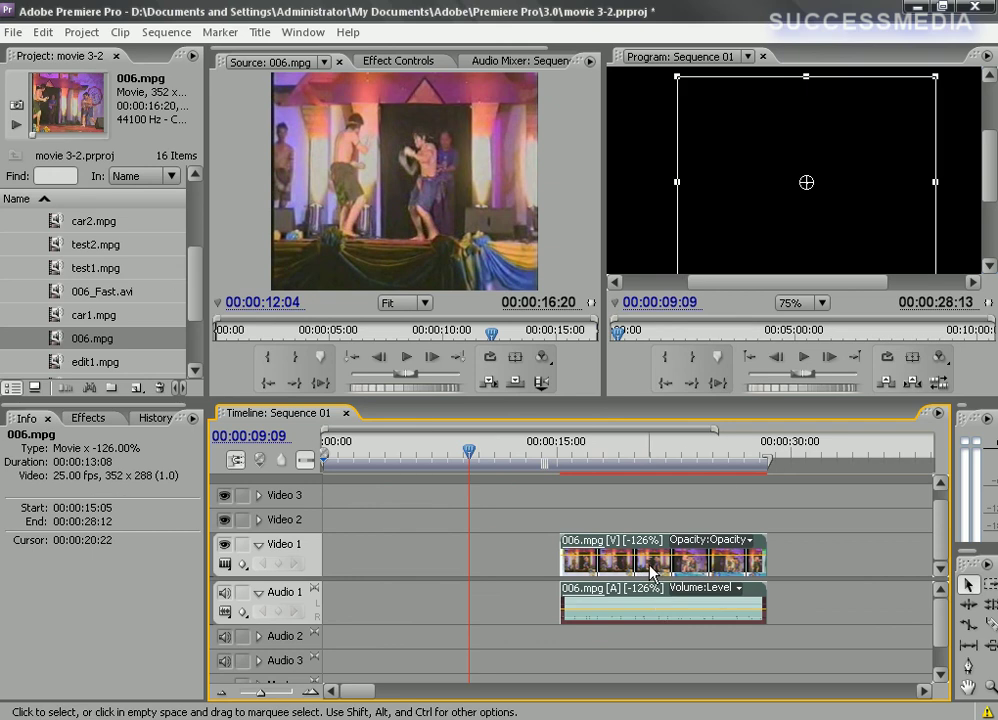
pyautogui.moveTo(657, 571); pyautogui.dragTo(497, 568)
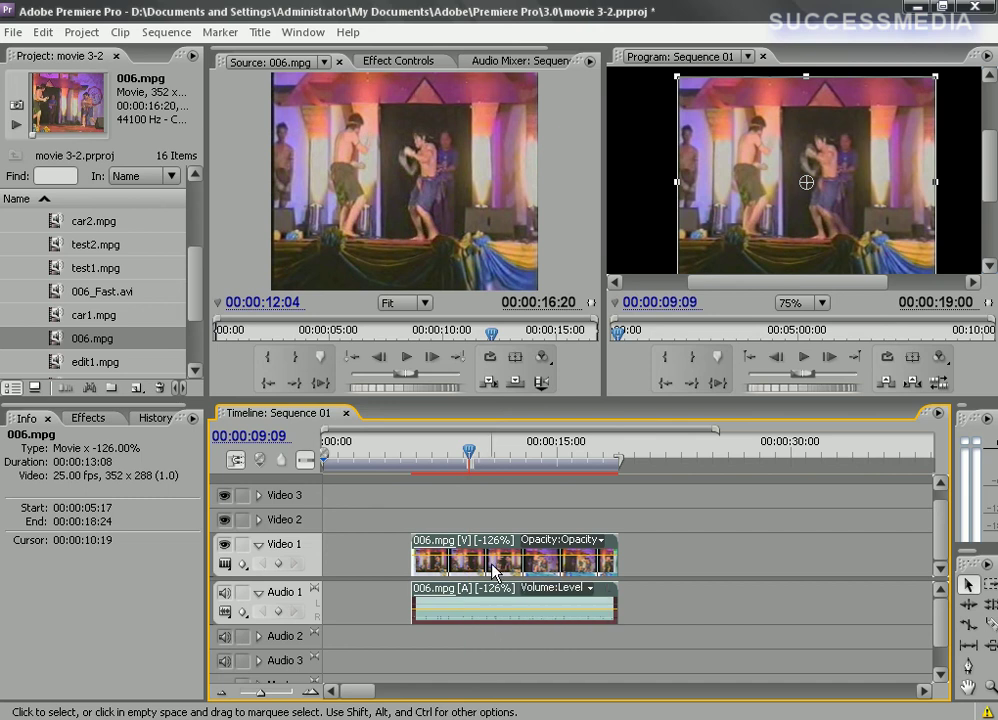
pyautogui.rightClick(502, 569)
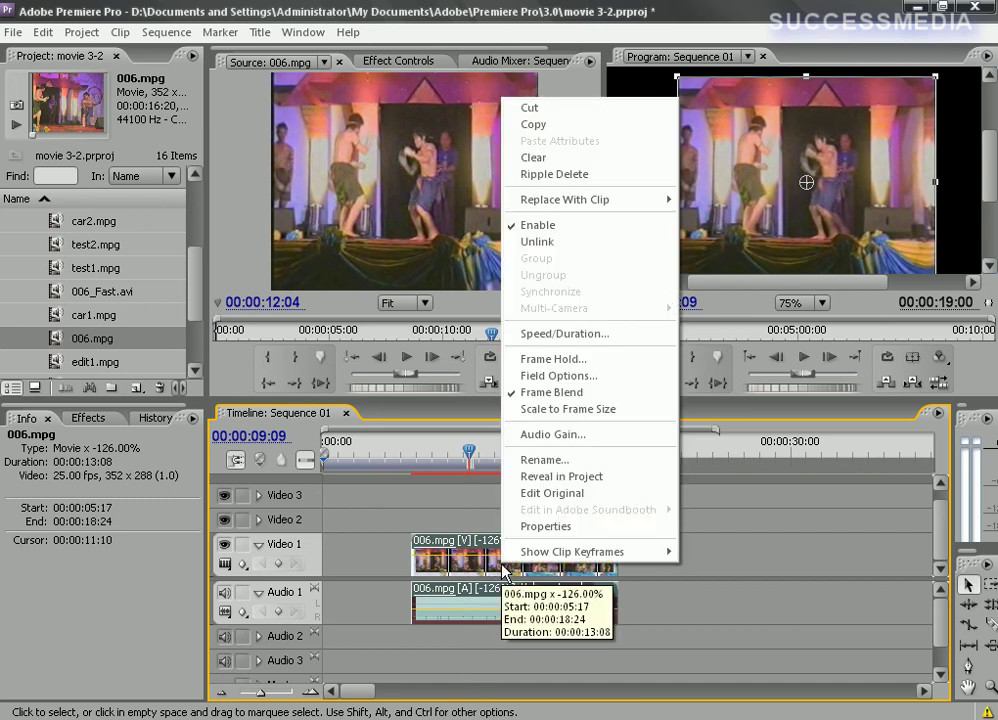
pyautogui.click(563, 244)
# Move the video to 00:00:16:10 and the audio to 00:00:10:09, then select both.
pyautogui.click(651, 558)
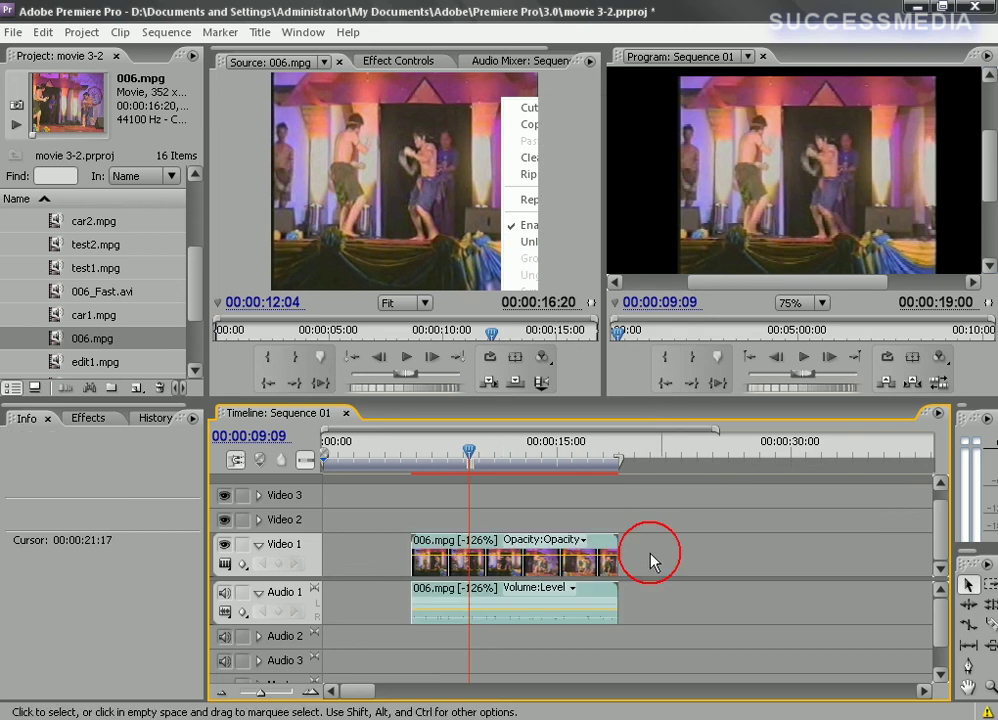
pyautogui.click(512, 563)
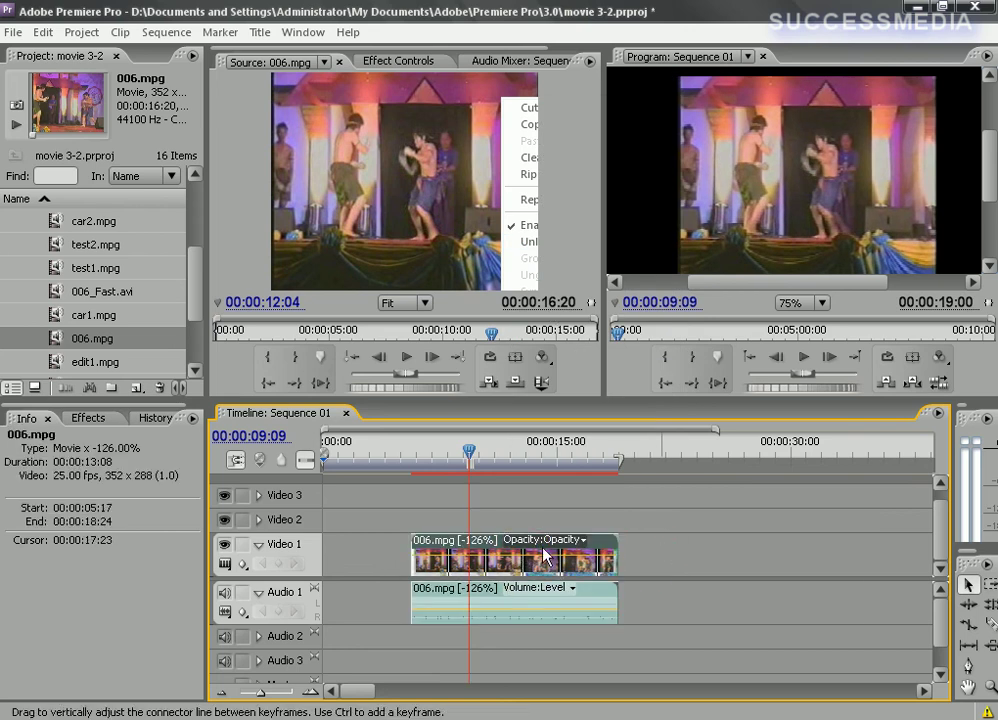
pyautogui.click(612, 541)
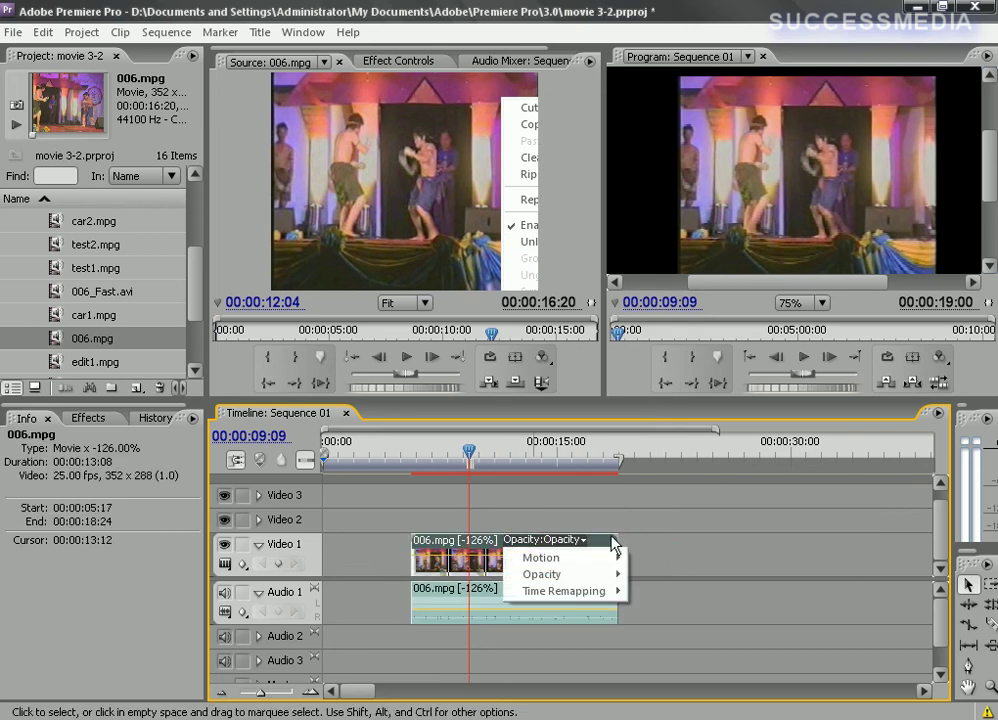
pyautogui.click(447, 568)
pyautogui.moveTo(447, 568); pyautogui.dragTo(614, 570)
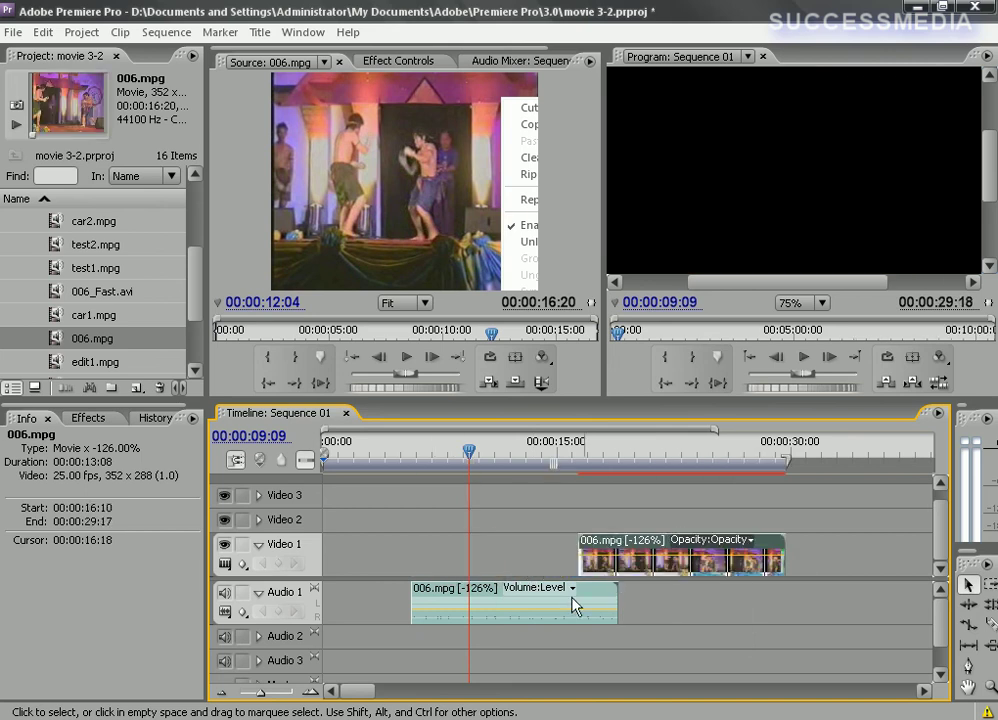
pyautogui.moveTo(458, 598)
pyautogui.mouseDown()
pyautogui.moveTo(370, 598)
pyautogui.moveTo(545, 625)
pyautogui.mouseUp()
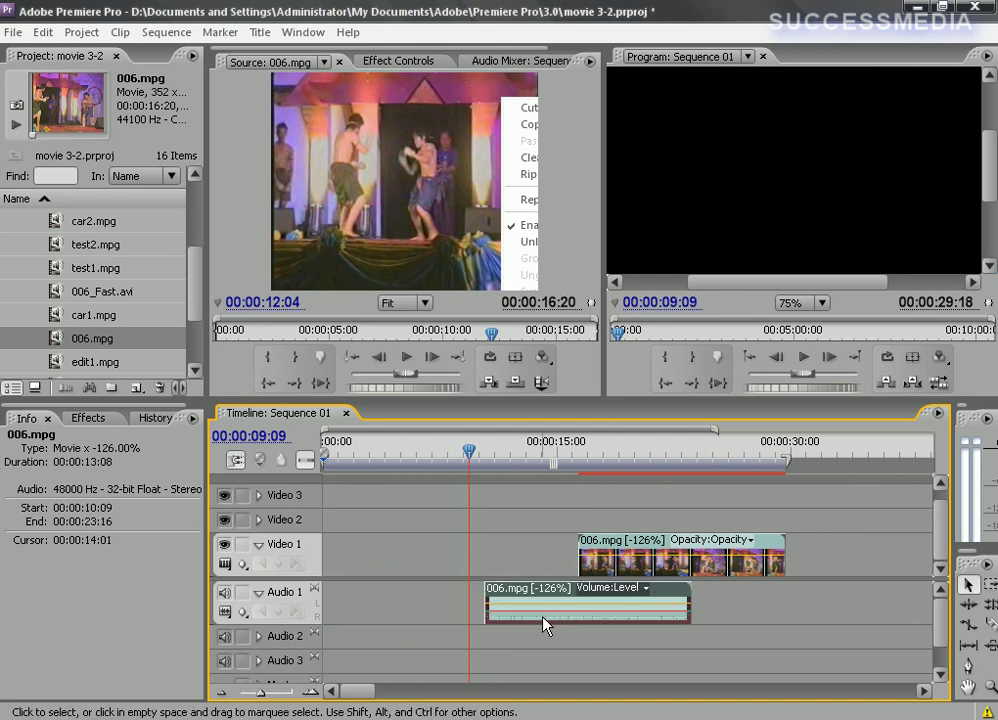
pyautogui.moveTo(448, 516)
pyautogui.mouseDown()
pyautogui.moveTo(602, 618)
pyautogui.moveTo(810, 662)
pyautogui.mouseUp()
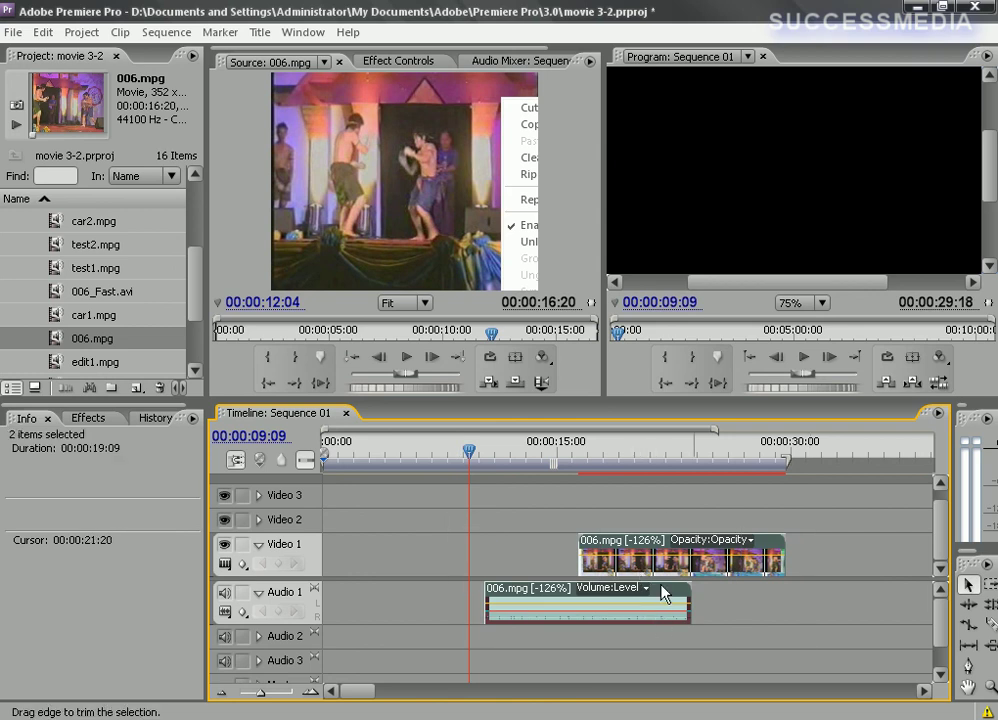
# Group the 006.mpg video and audio clips and drag them left, audio at sequence start.
pyautogui.rightClick(638, 568)
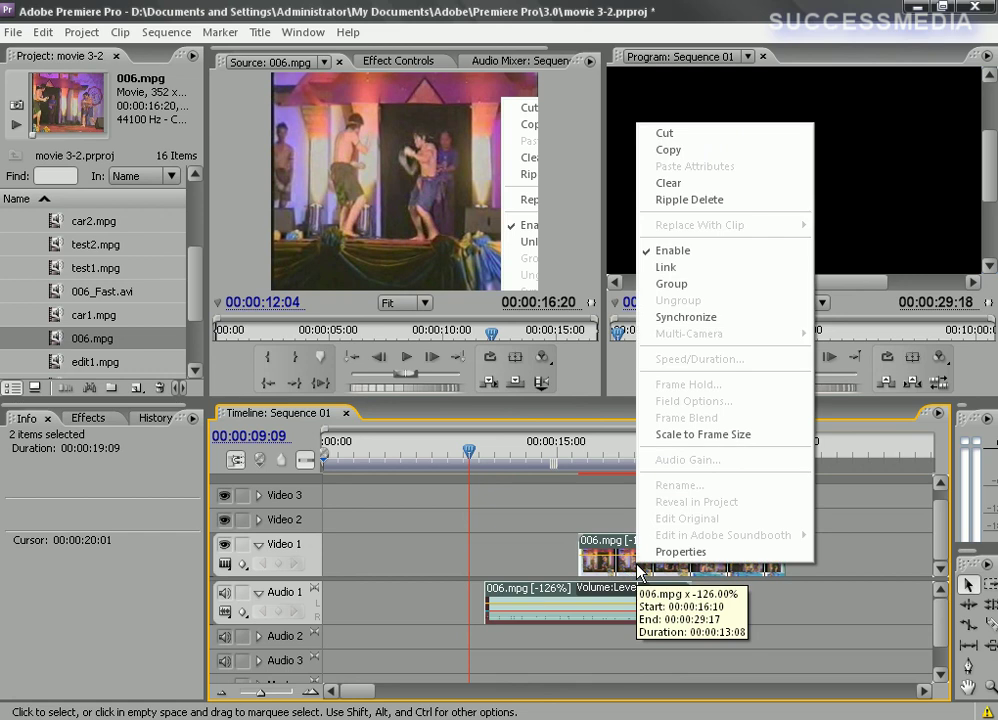
pyautogui.click(701, 283)
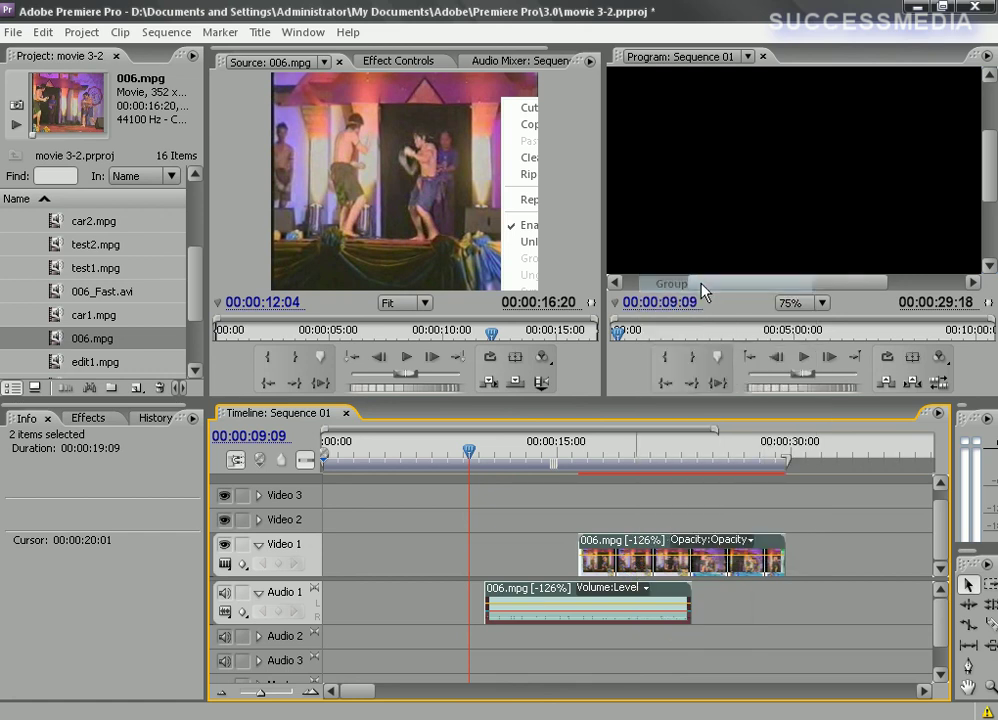
pyautogui.moveTo(672, 575); pyautogui.dragTo(528, 574)
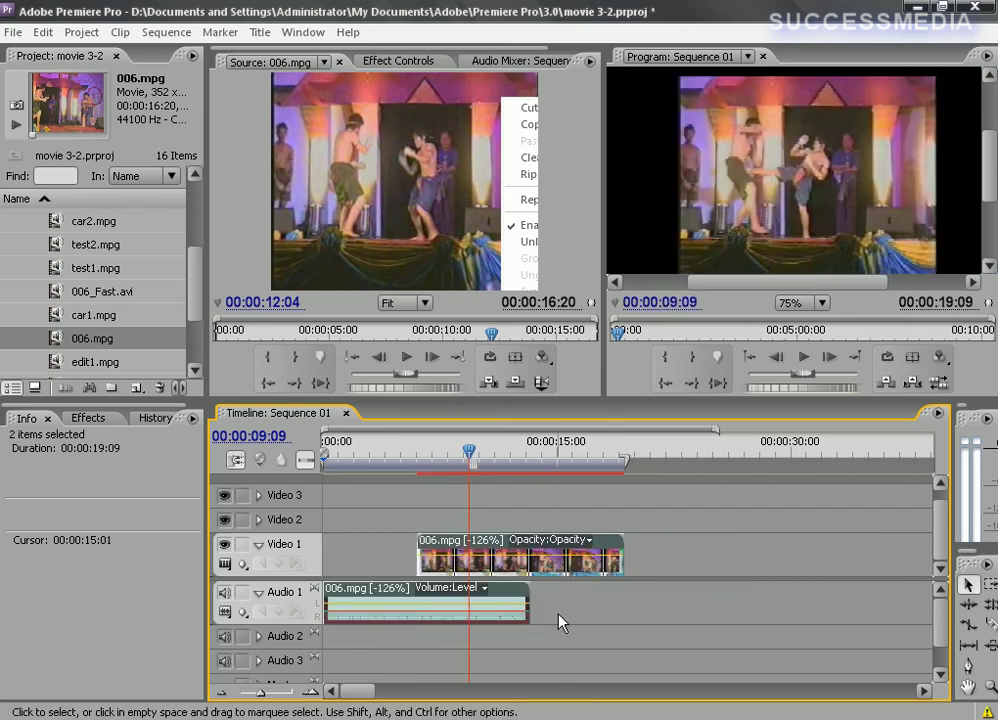
pyautogui.click(545, 565)
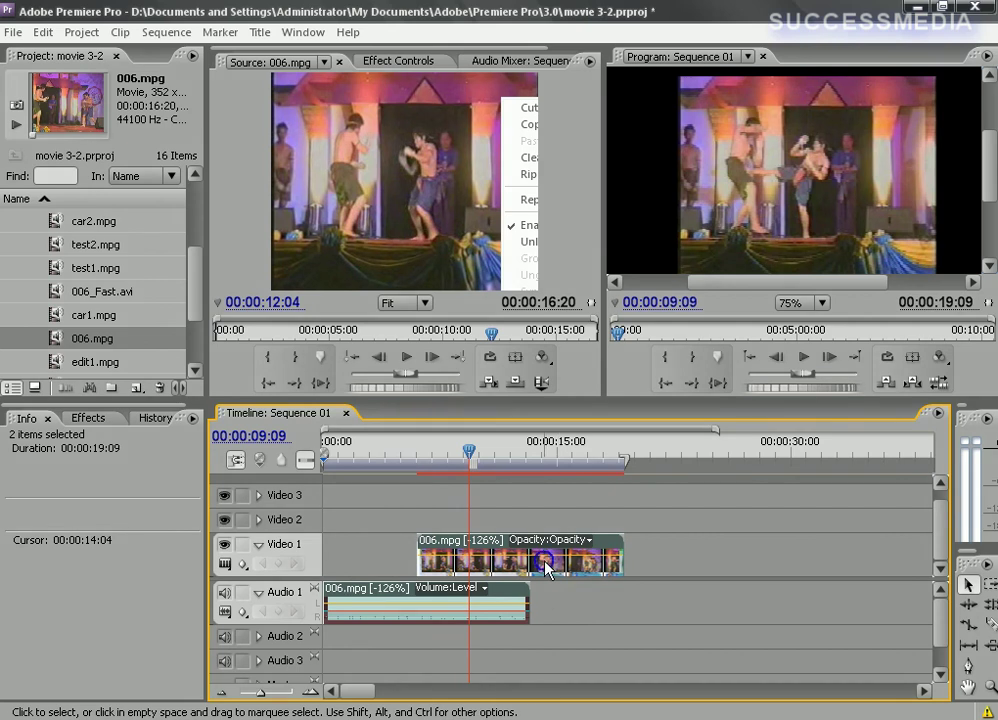